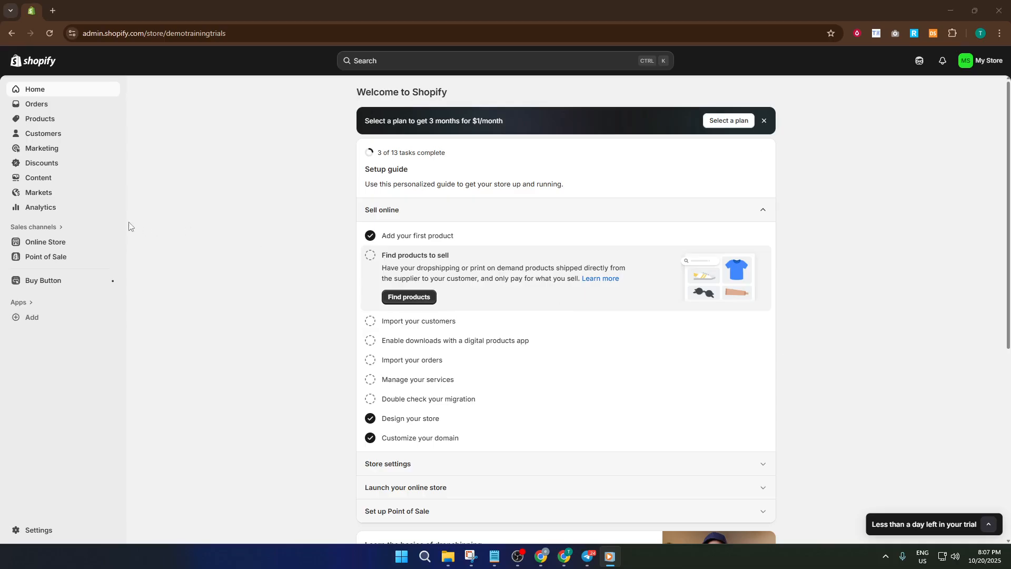
Step: Start a new amount-off-products discount and set its method to automatic discount
left_click(45, 166)
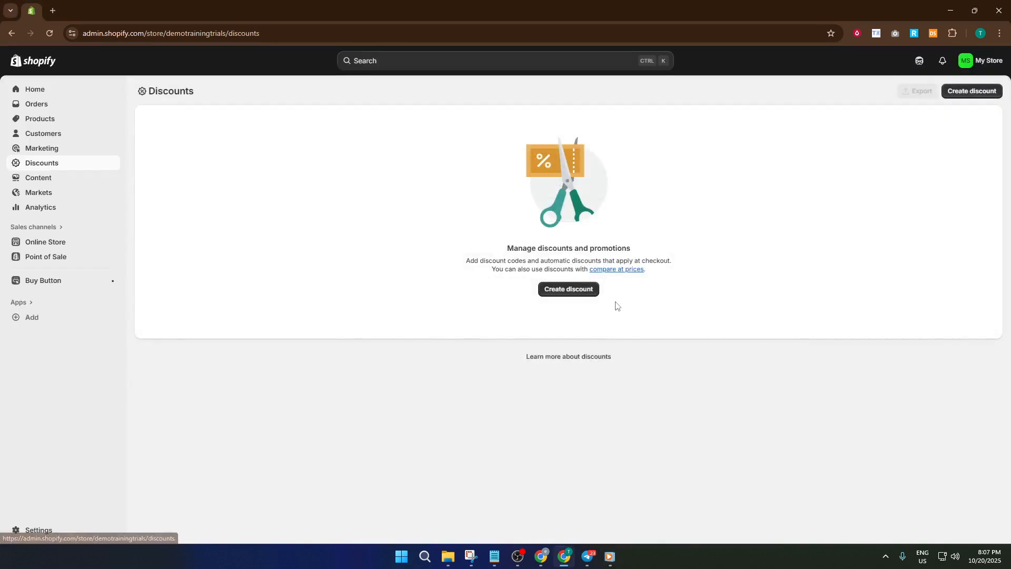
left_click(578, 292)
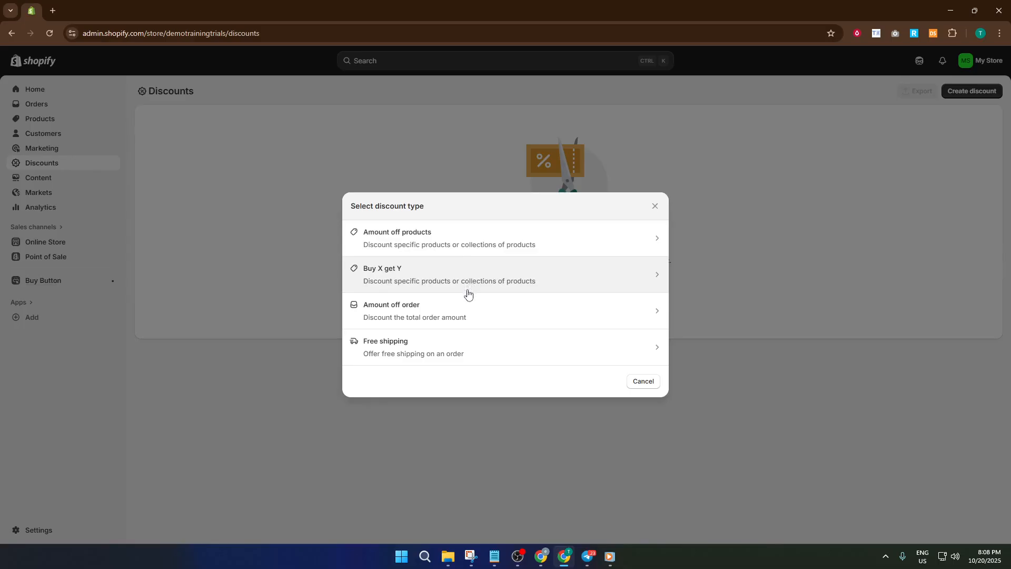
left_click(517, 251)
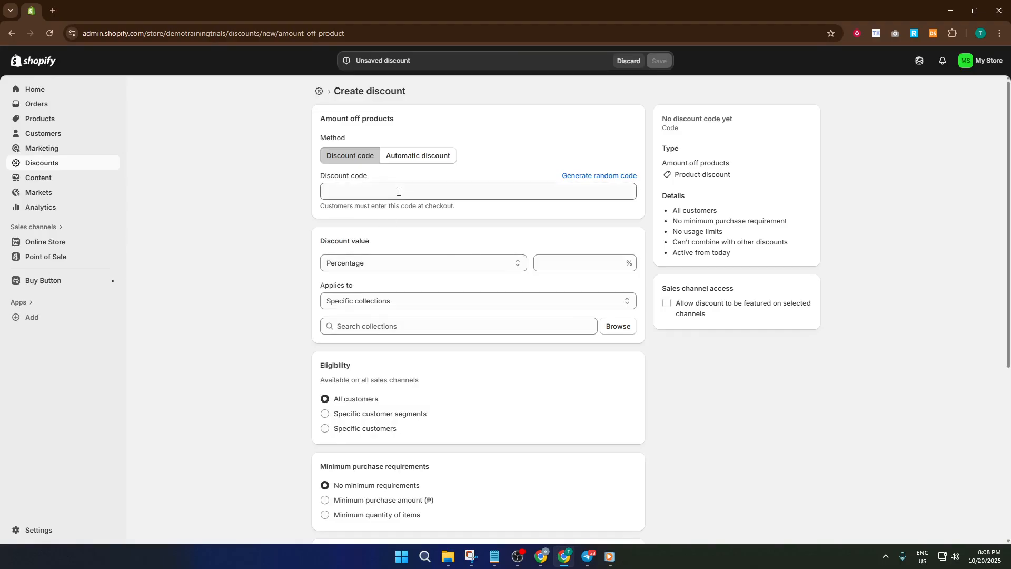
left_click(426, 164)
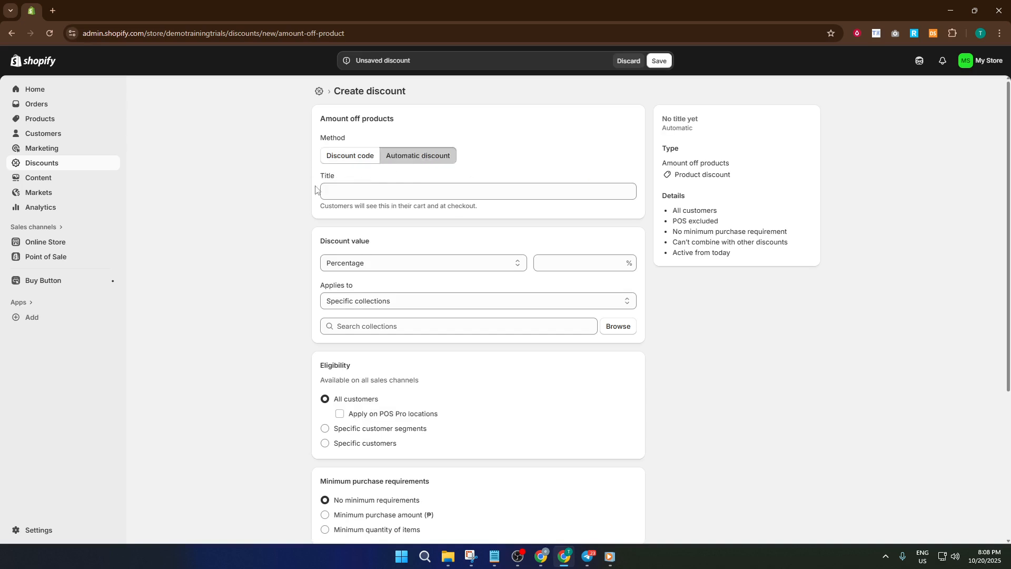
Step: Title the discount "Christmas 20% Sale"
left_click(351, 191)
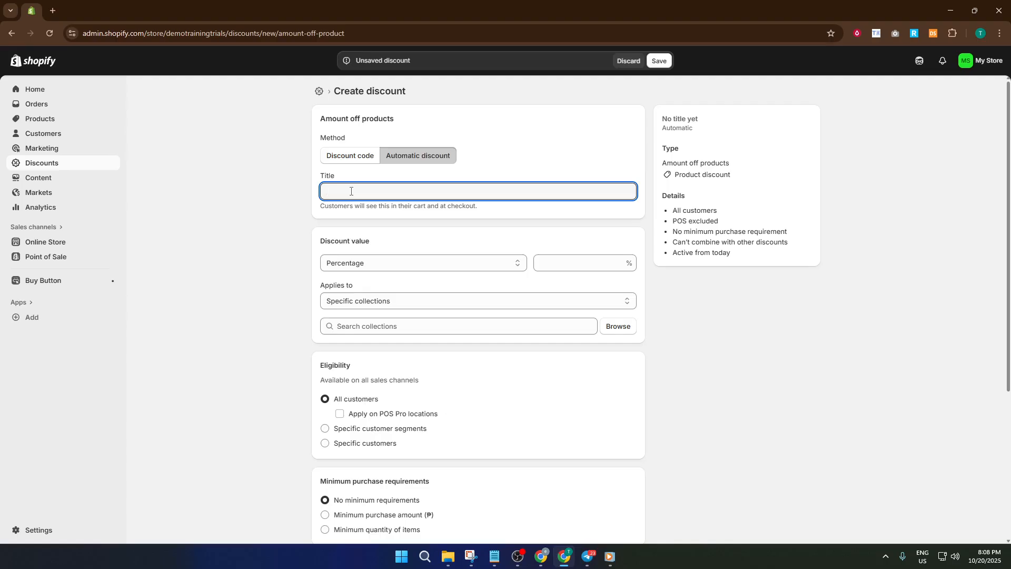
type("Christmas 20% Sale")
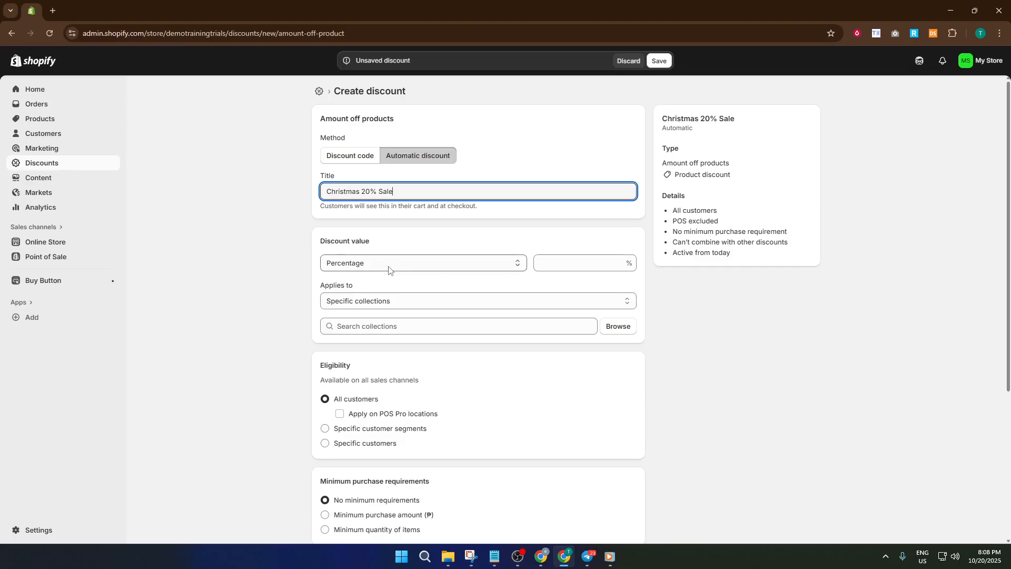
Step: Set the discount value to a percentage of 20%
left_click(414, 264)
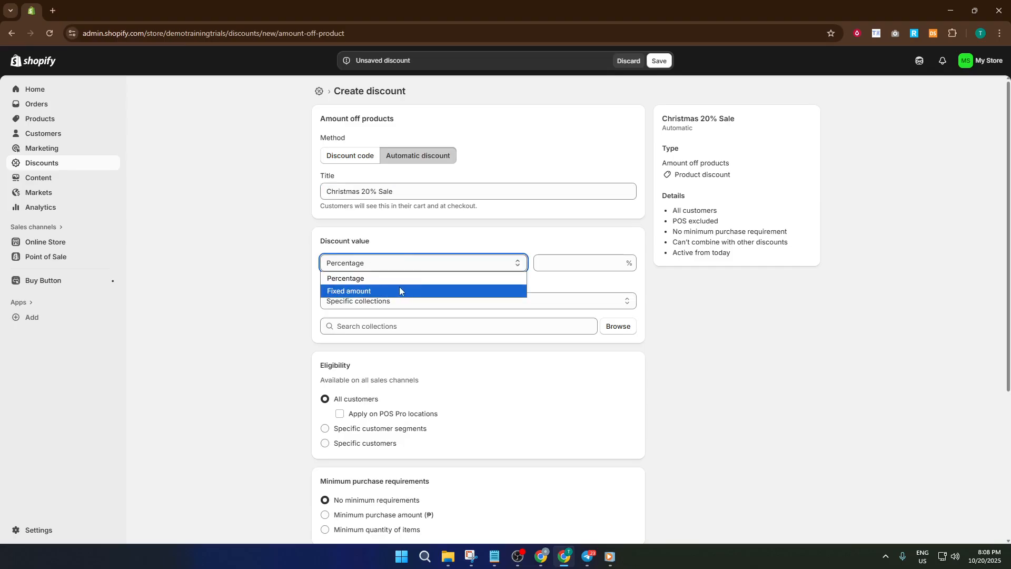
left_click(409, 279)
left_click(576, 261)
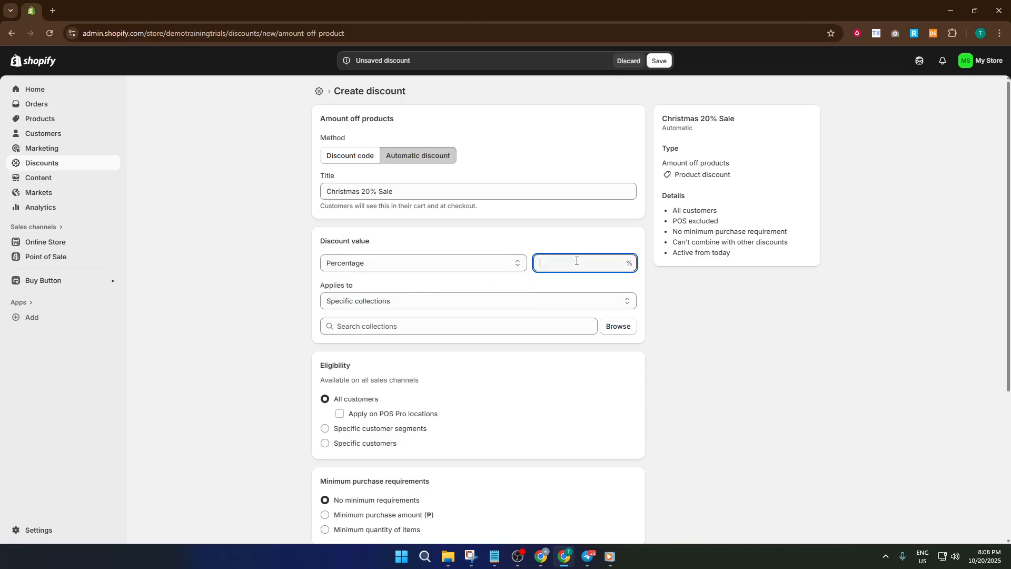
type("20")
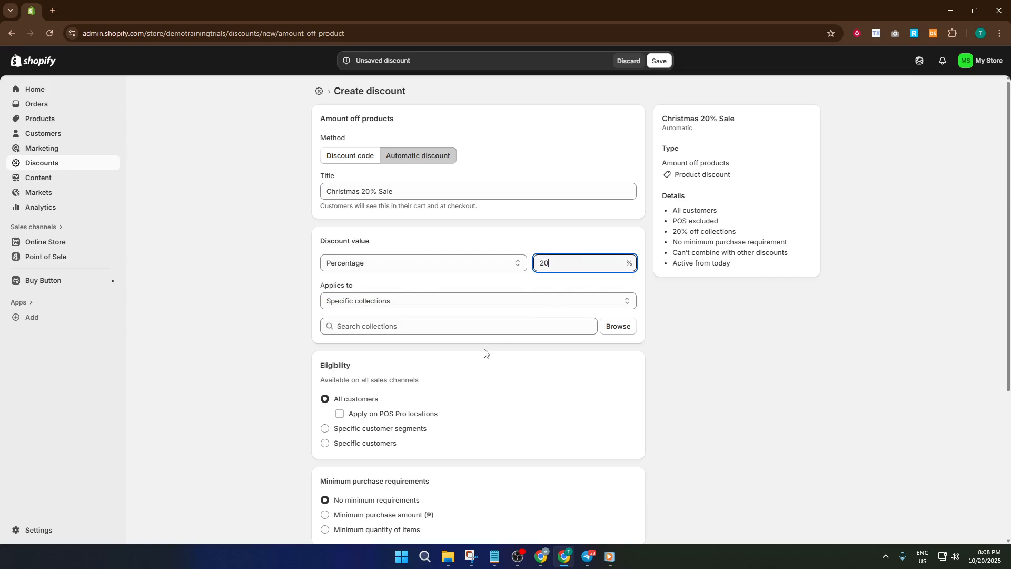
left_click(277, 340)
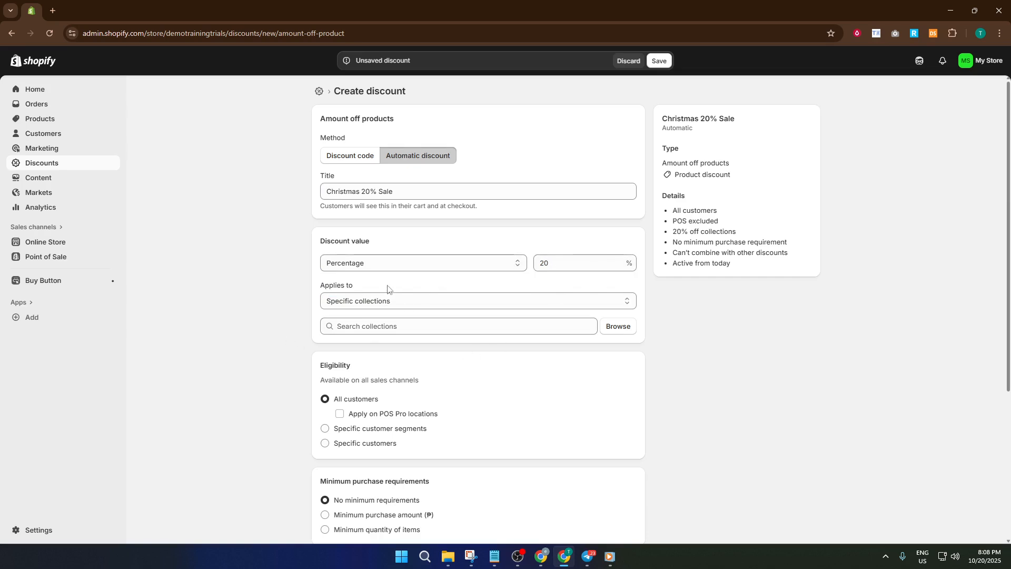
left_click(401, 302)
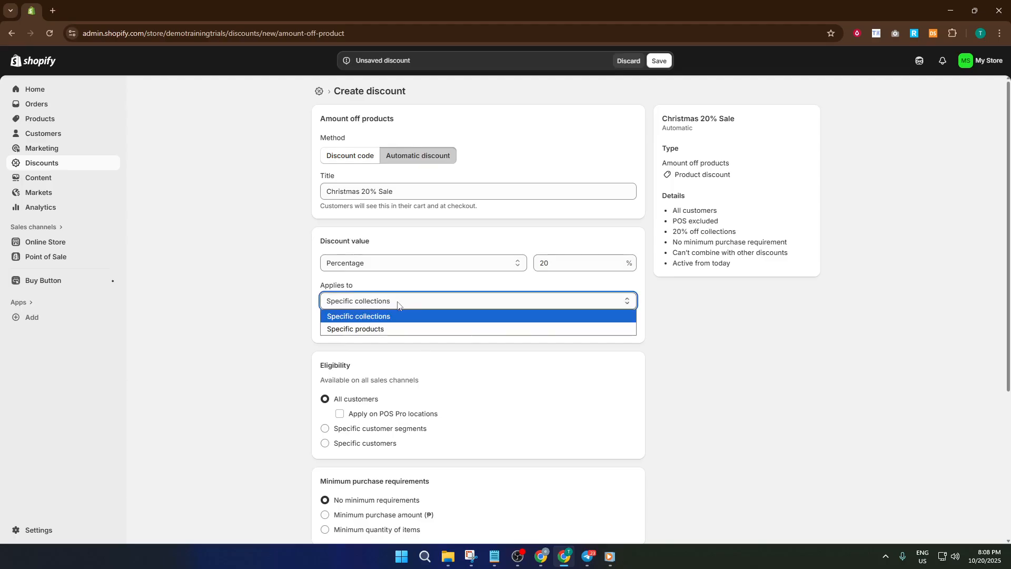
left_click(389, 329)
left_click(283, 332)
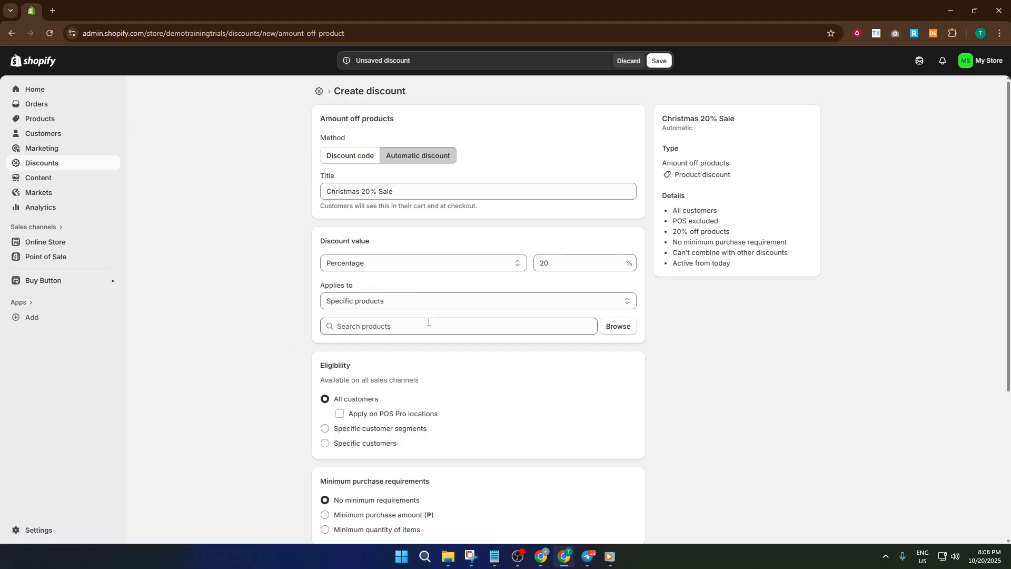
left_click(441, 304)
left_click(407, 315)
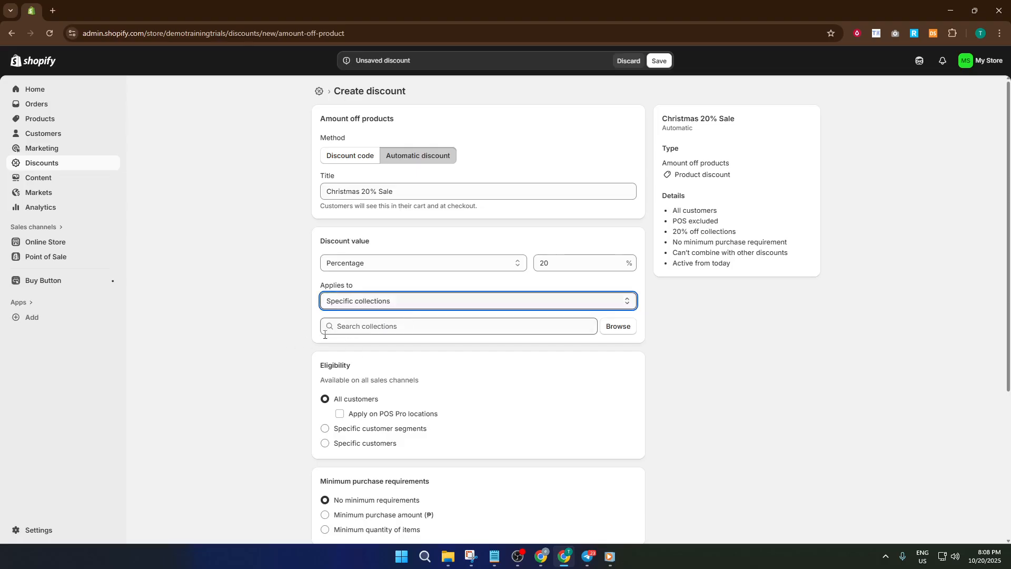
left_click(278, 363)
Step: Apply the discount to the Clothing & Garment collection
scroll(305, 361, "down", 2)
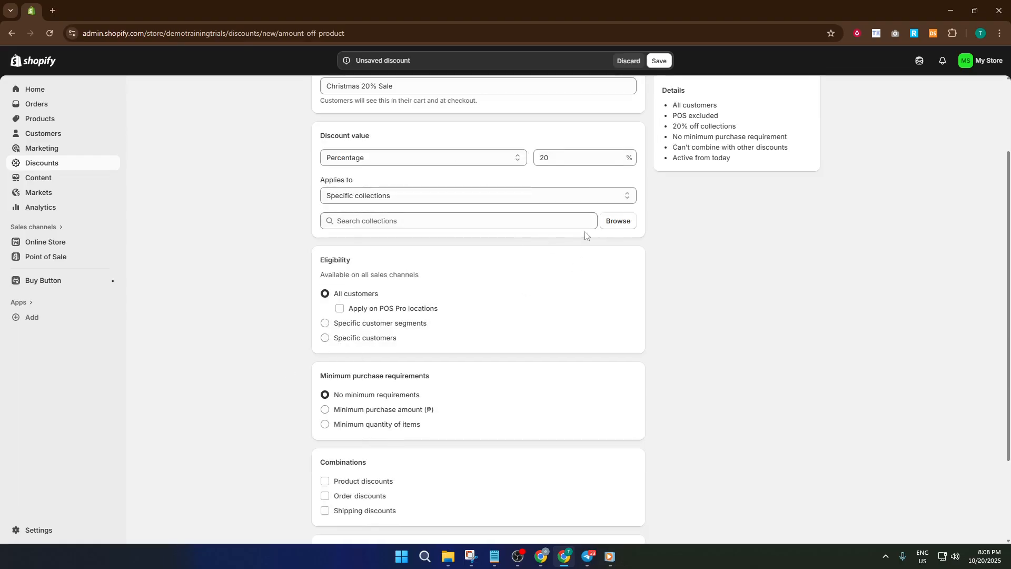
left_click(617, 221)
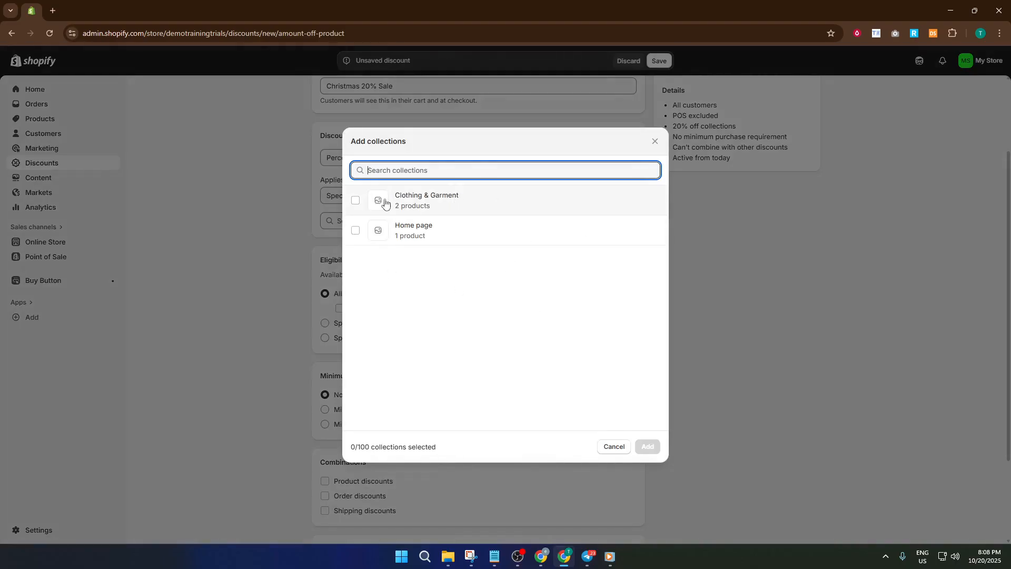
left_click(369, 204)
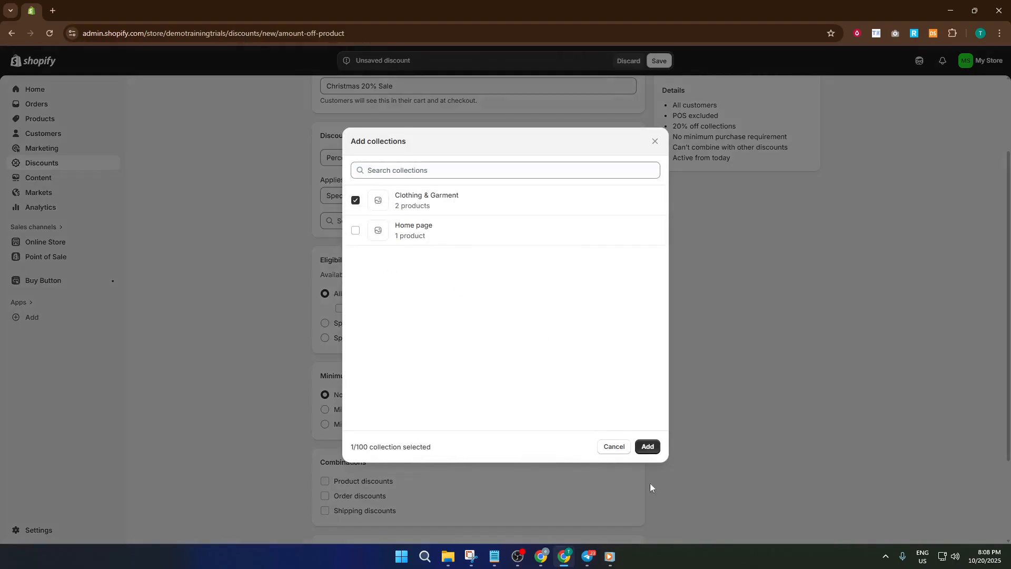
left_click(648, 446)
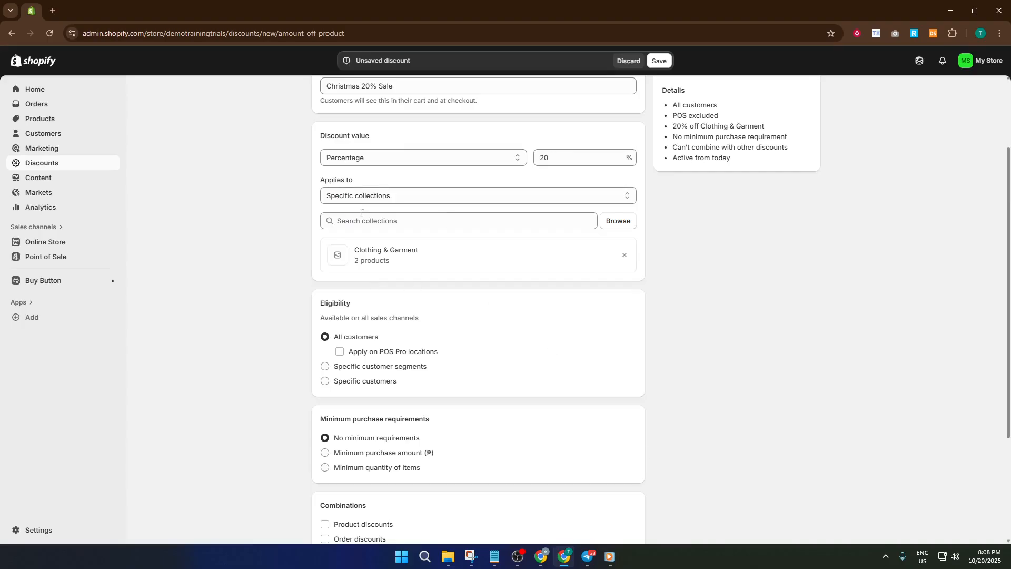
Step: Require a minimum purchase amount of ₱1,000.00 for the discount
scroll(339, 334, "down", 2)
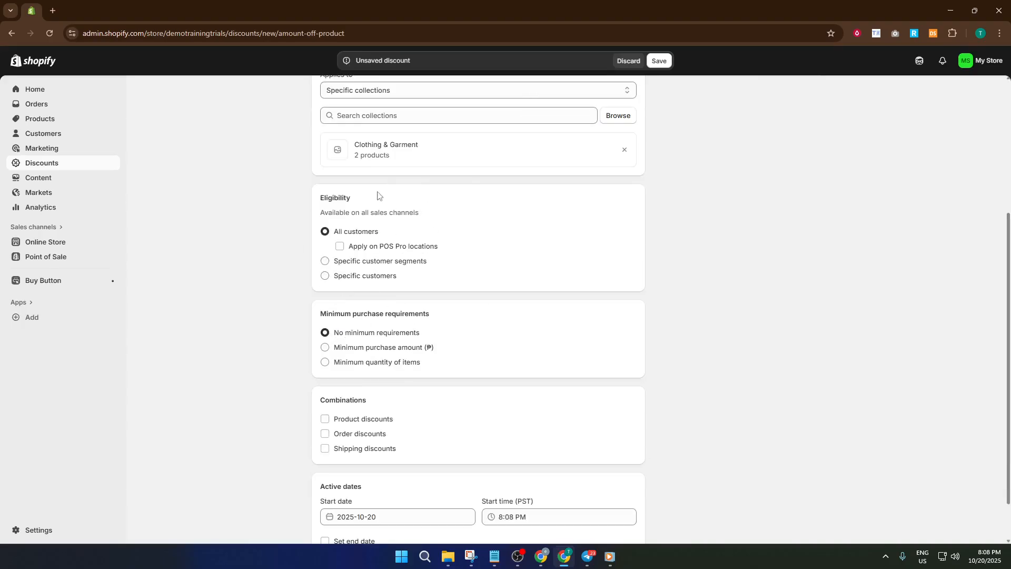
scroll(485, 275, "up", 2)
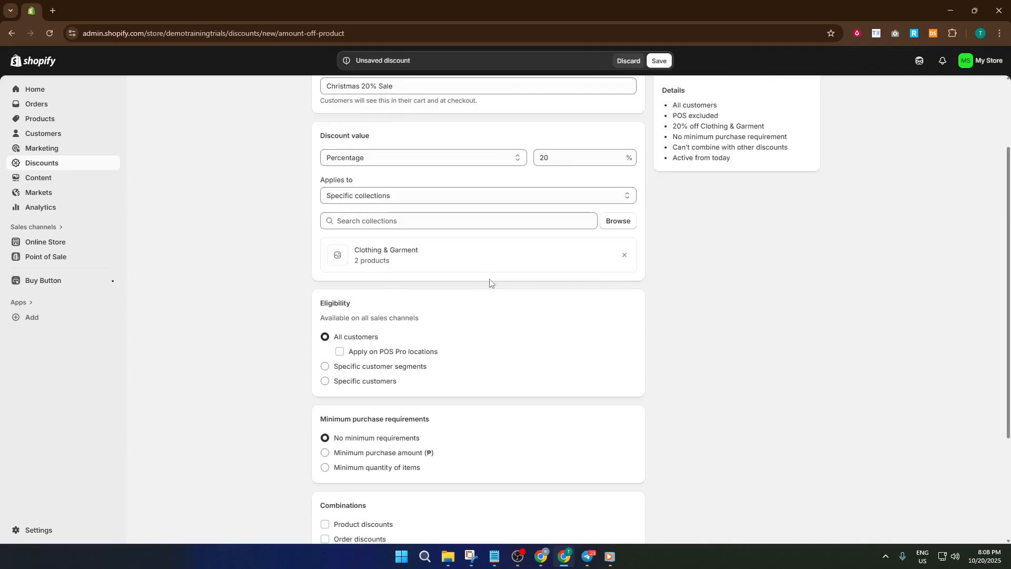
scroll(503, 305, "up", 2)
scroll(498, 337, "down", 2)
scroll(343, 329, "down", 2)
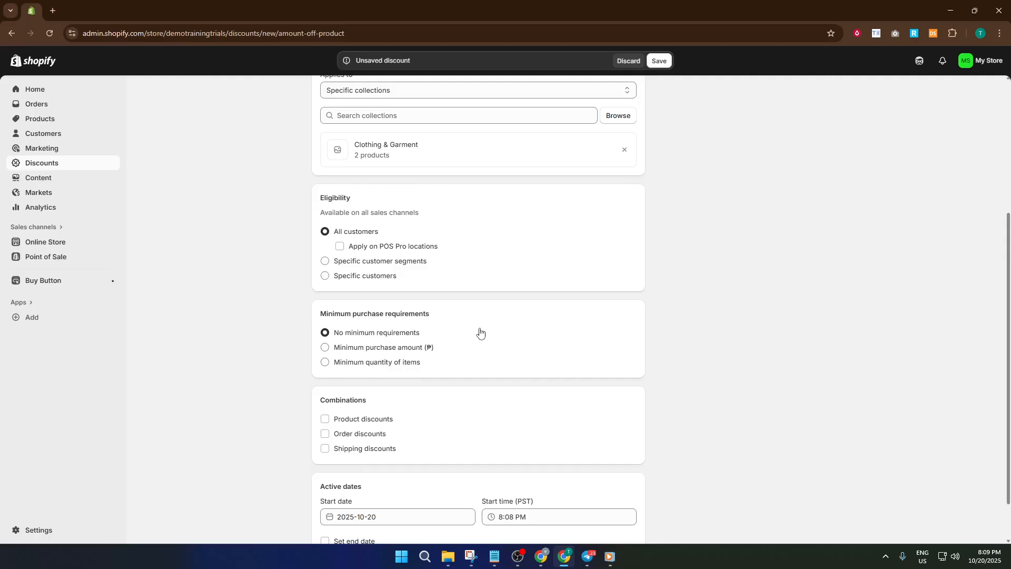
left_click(326, 350)
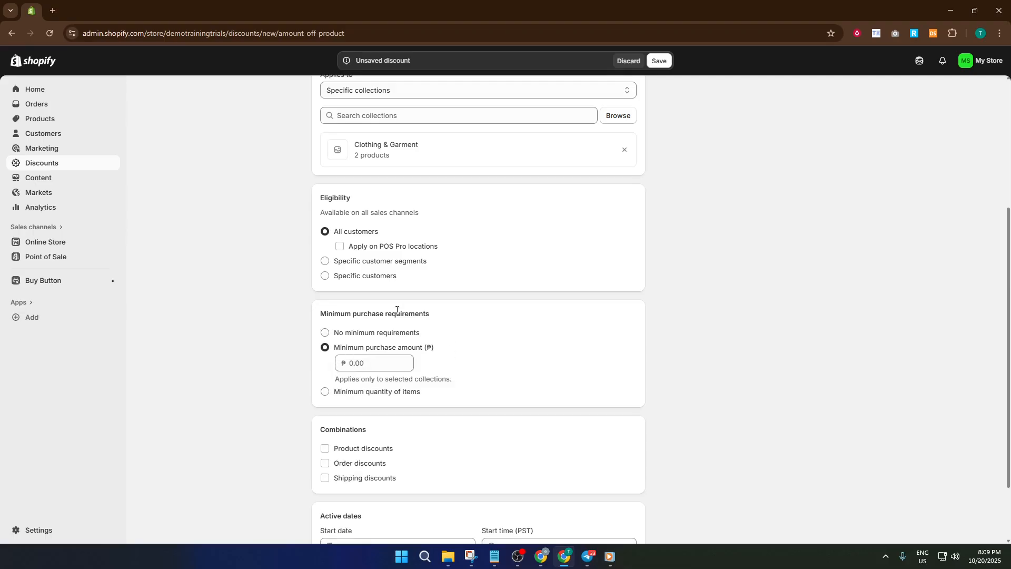
left_click(360, 363)
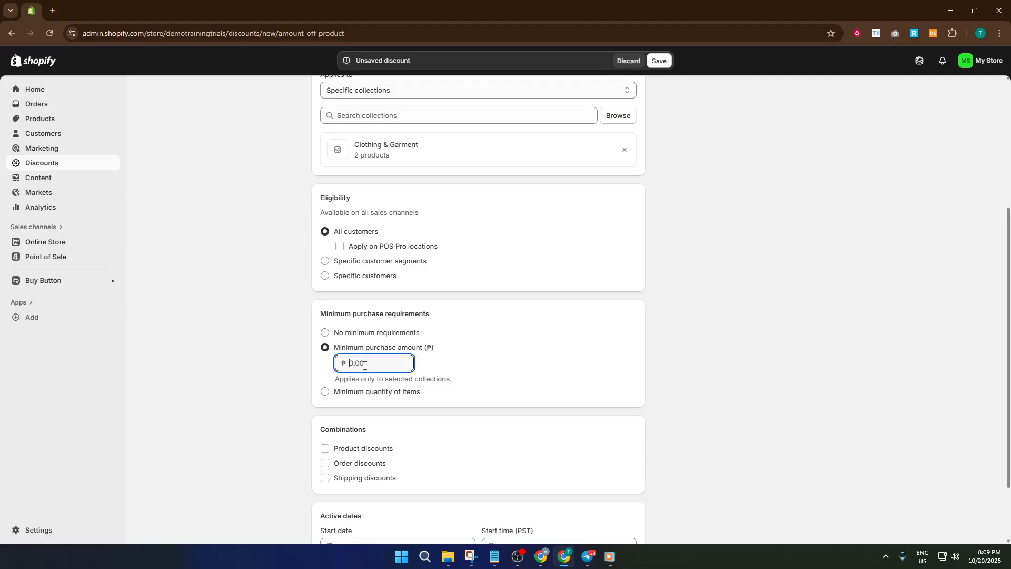
type("1000")
left_click(449, 360)
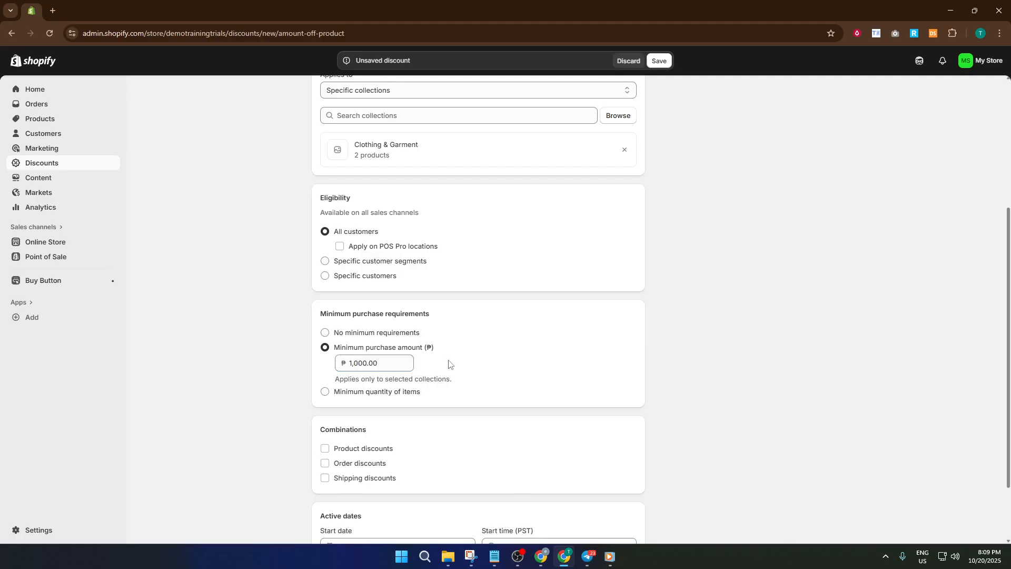
scroll(448, 366, "down", 1)
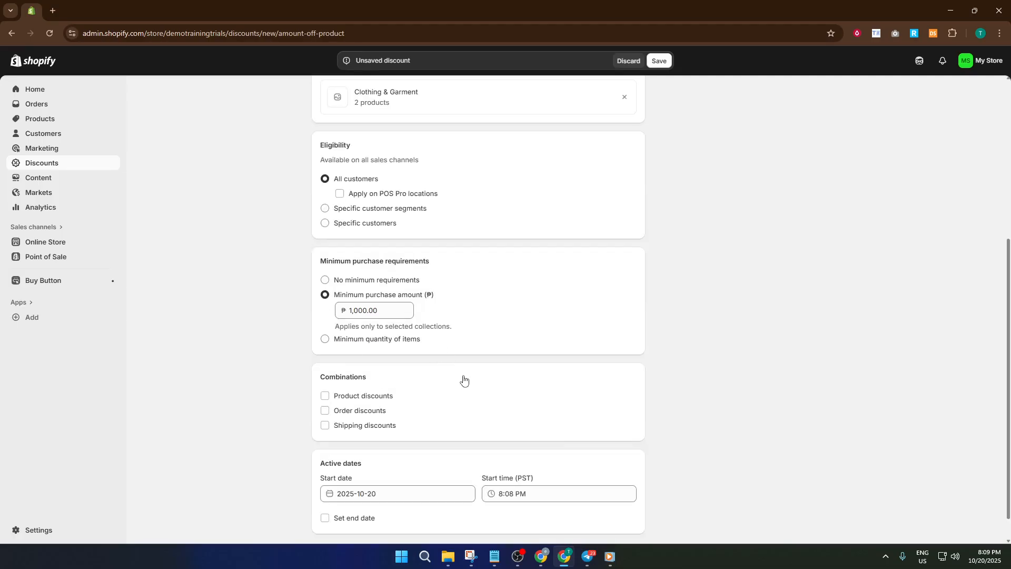
scroll(462, 377, "down", 1)
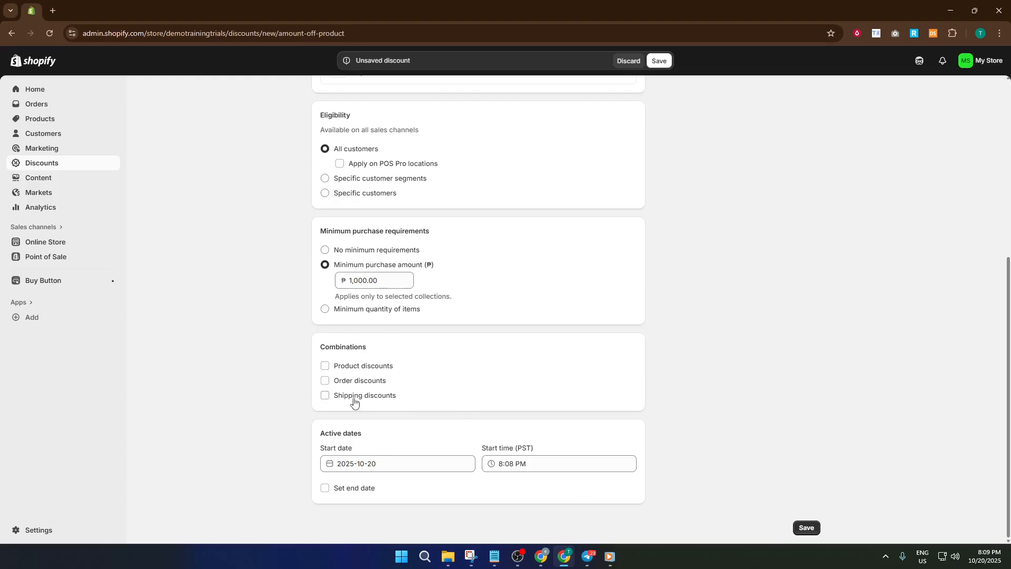
left_click(325, 367)
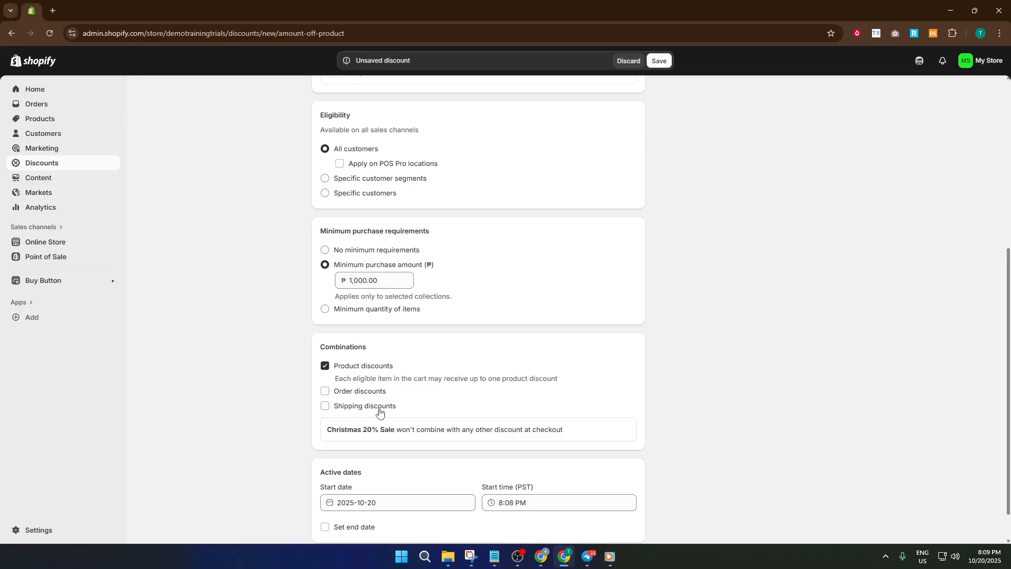
scroll(378, 413, "down", 1)
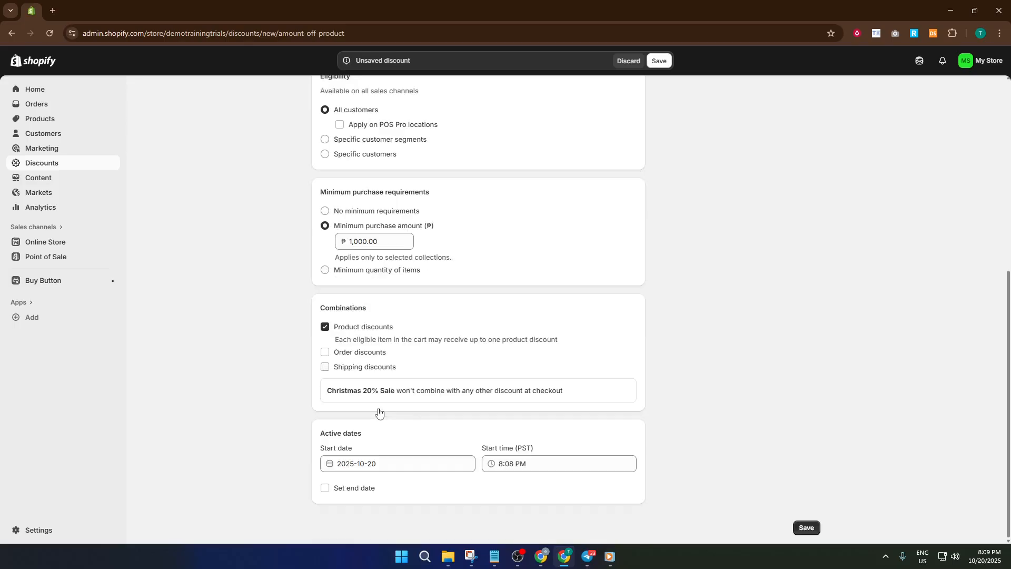
left_click(325, 328)
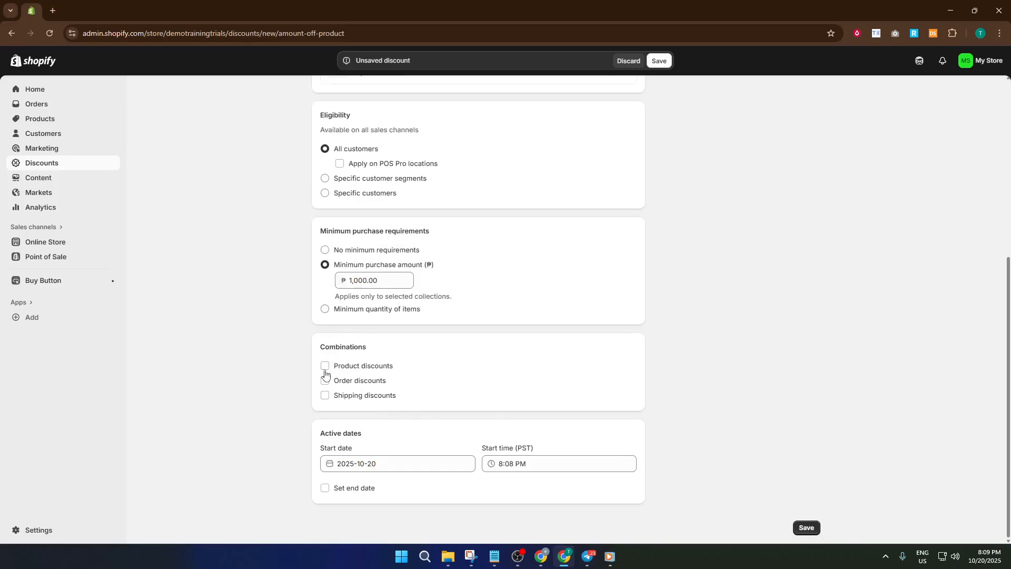
Step: Allow the discount to combine with shipping discounts and save it
left_click(324, 395)
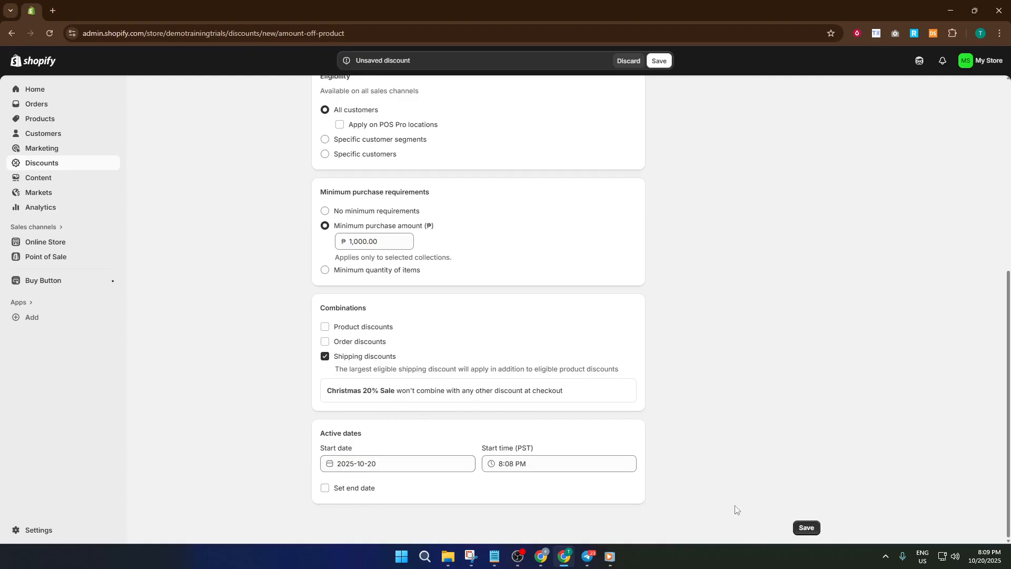
left_click(806, 528)
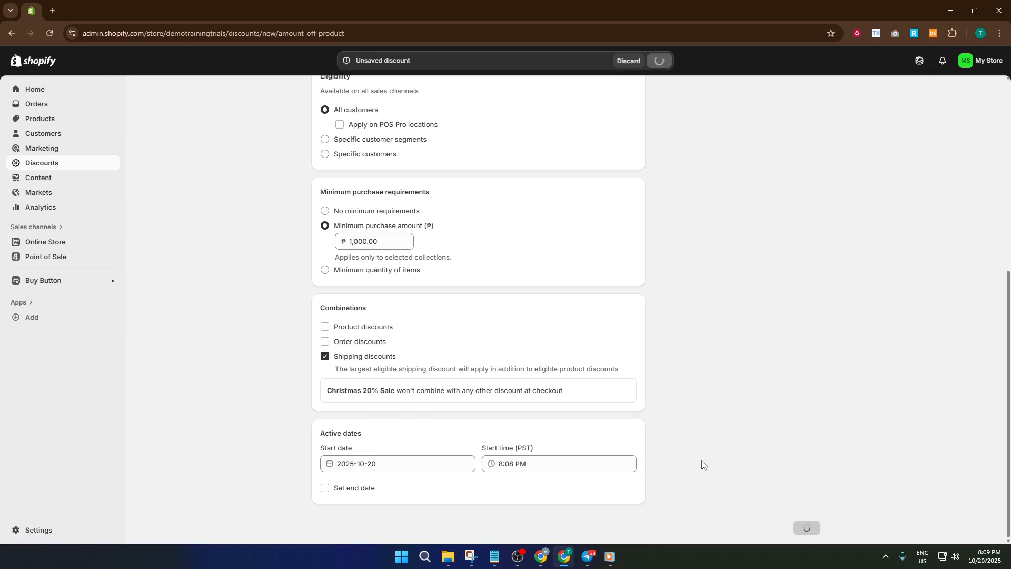